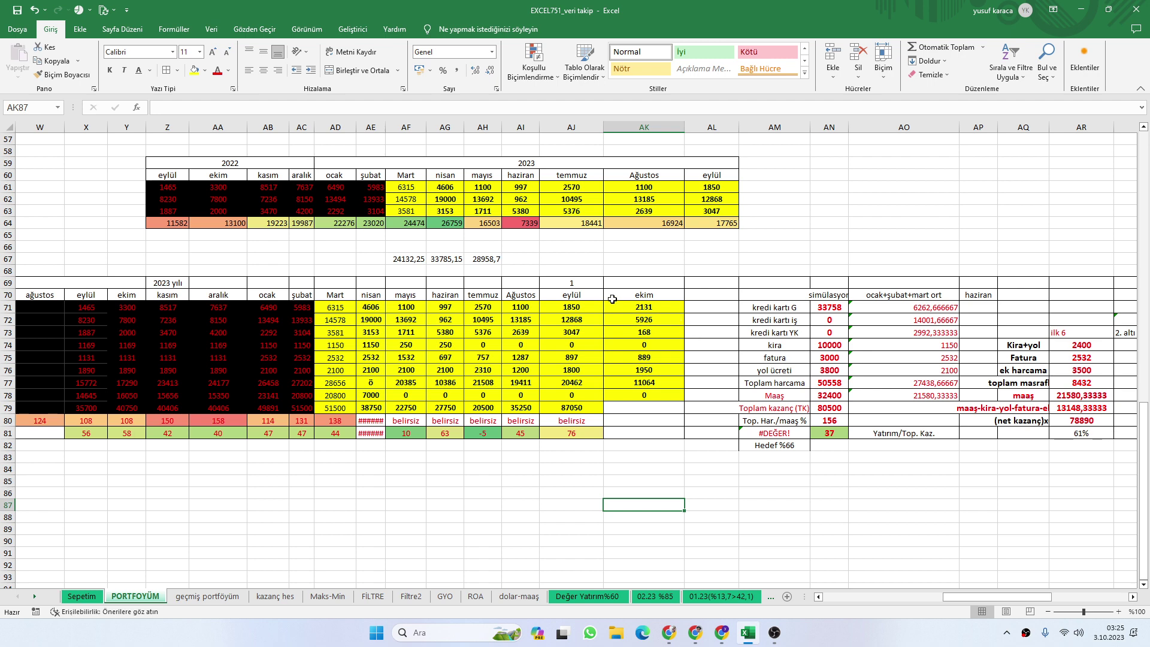
# Number the two columns after eylül in row 69, entering 2 in AK69 and 3 in AL69
pyautogui.click(631, 279)
pyautogui.write('2')
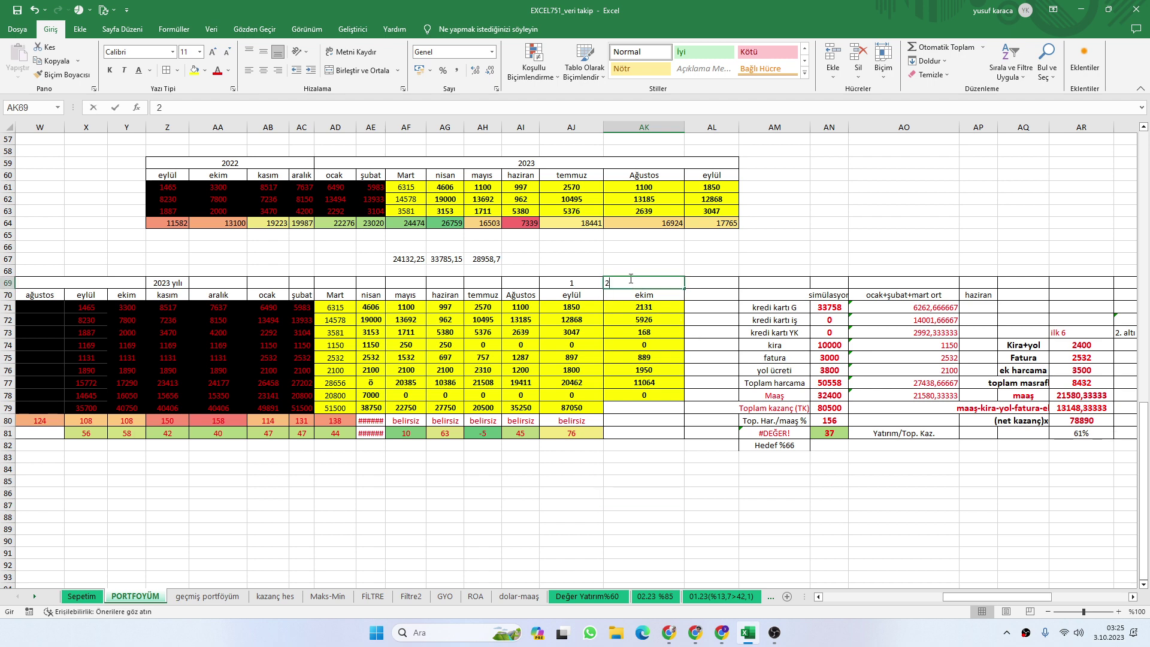
pyautogui.press('Return')
pyautogui.click(706, 282)
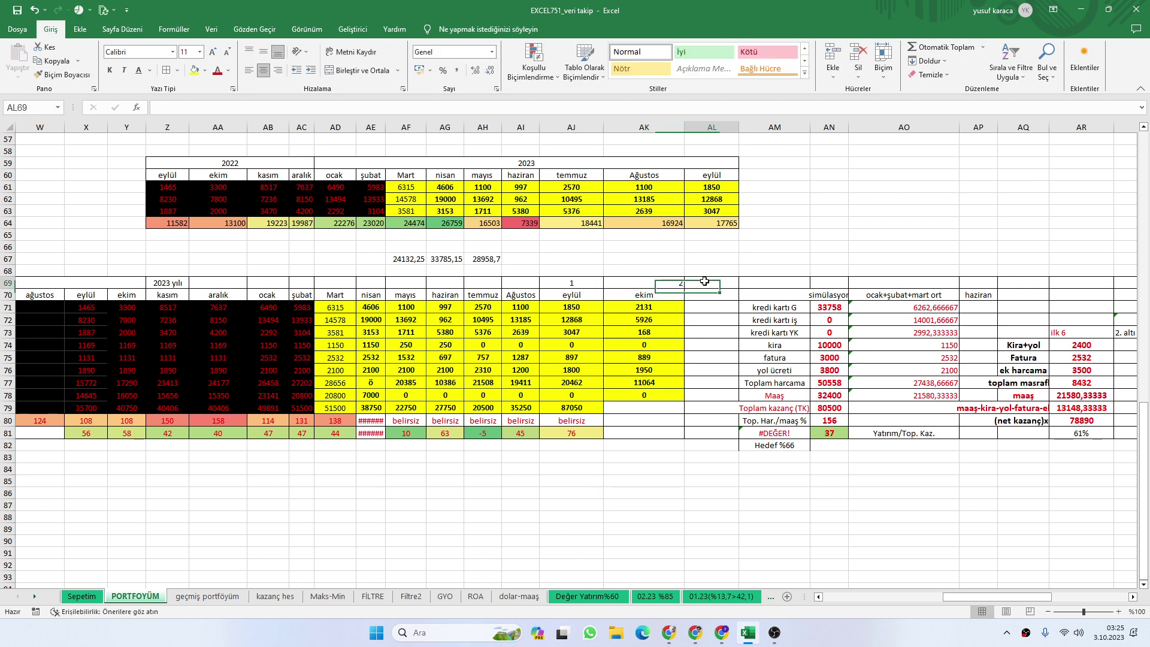
pyautogui.write('3')
pyautogui.press('Return')
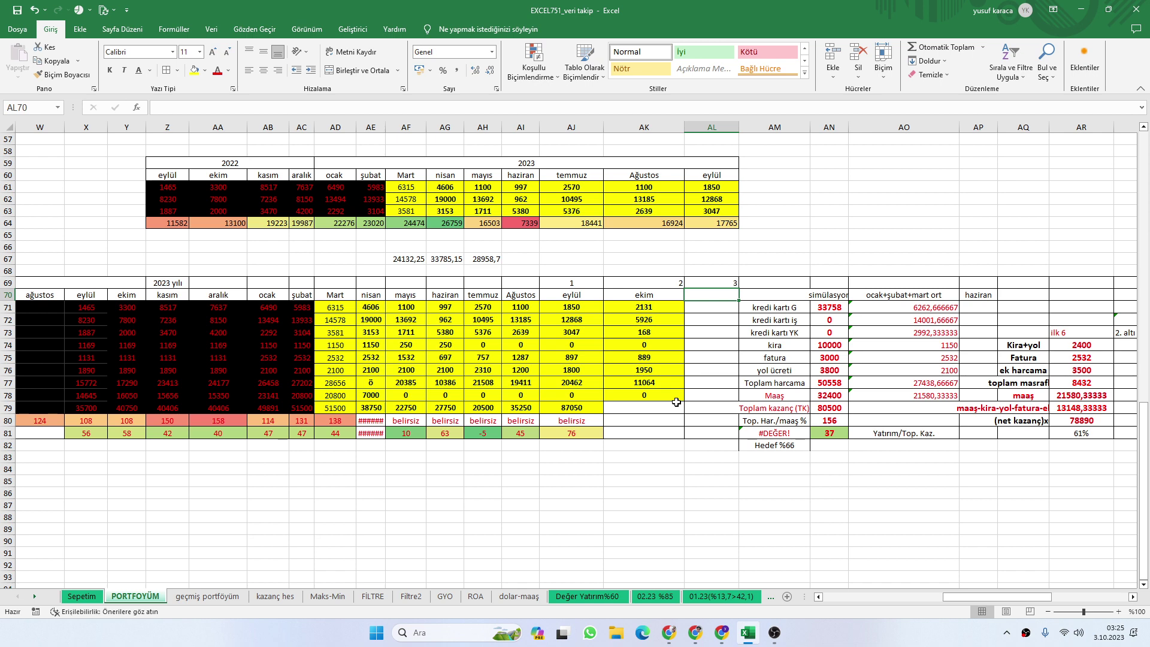
# Review the ekim expense entries for credit cards, rent, bills and travel in AK71:AK77, dismissing the data source error
pyautogui.click(662, 305)
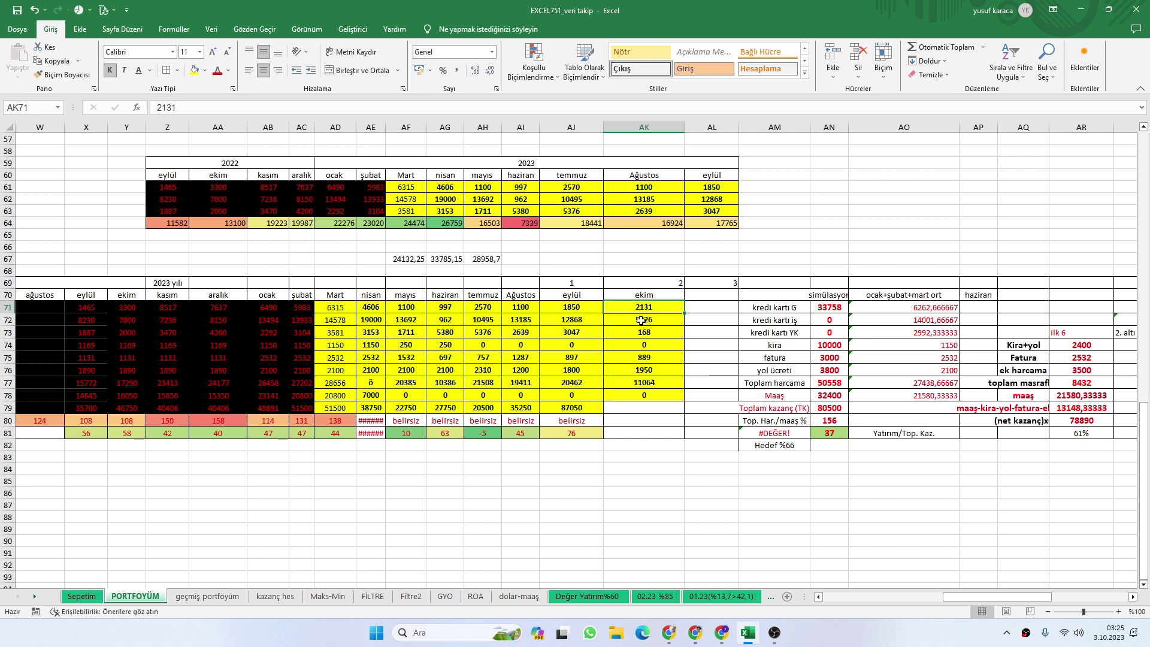
pyautogui.click(641, 321)
pyautogui.click(641, 333)
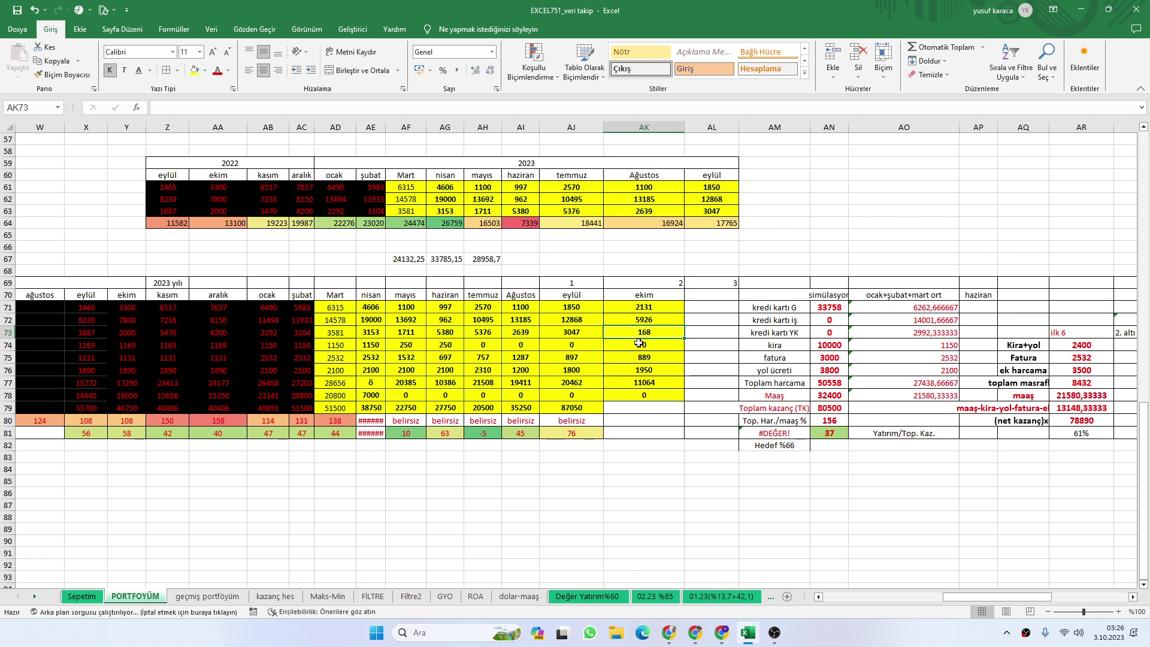
pyautogui.click(637, 344)
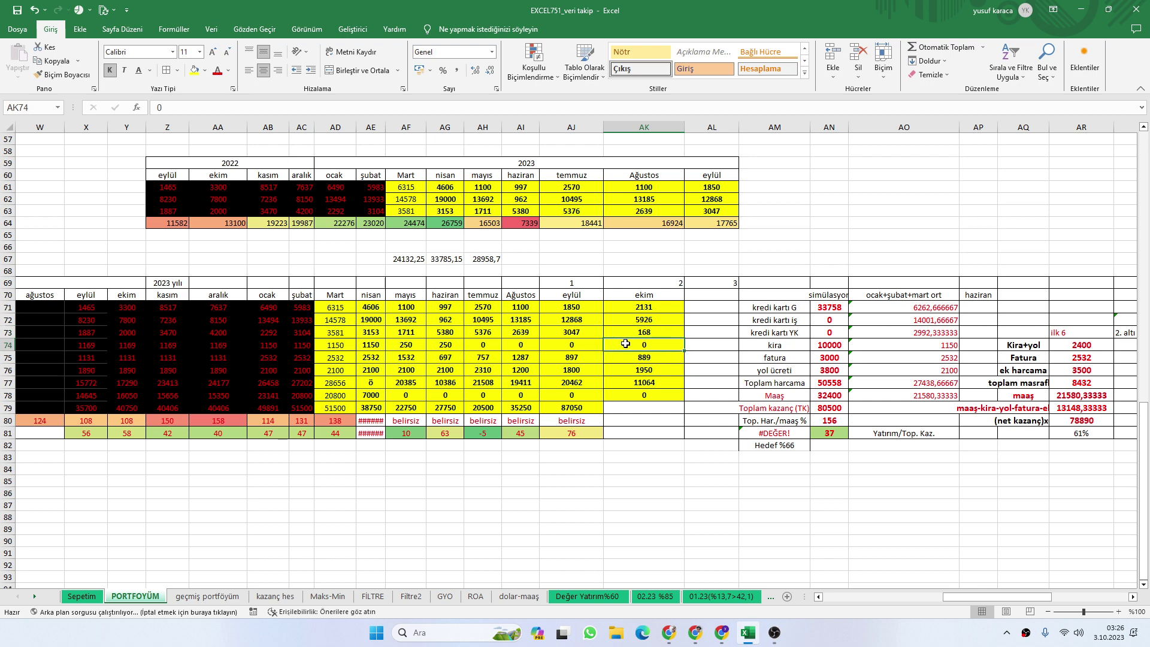
pyautogui.click(638, 358)
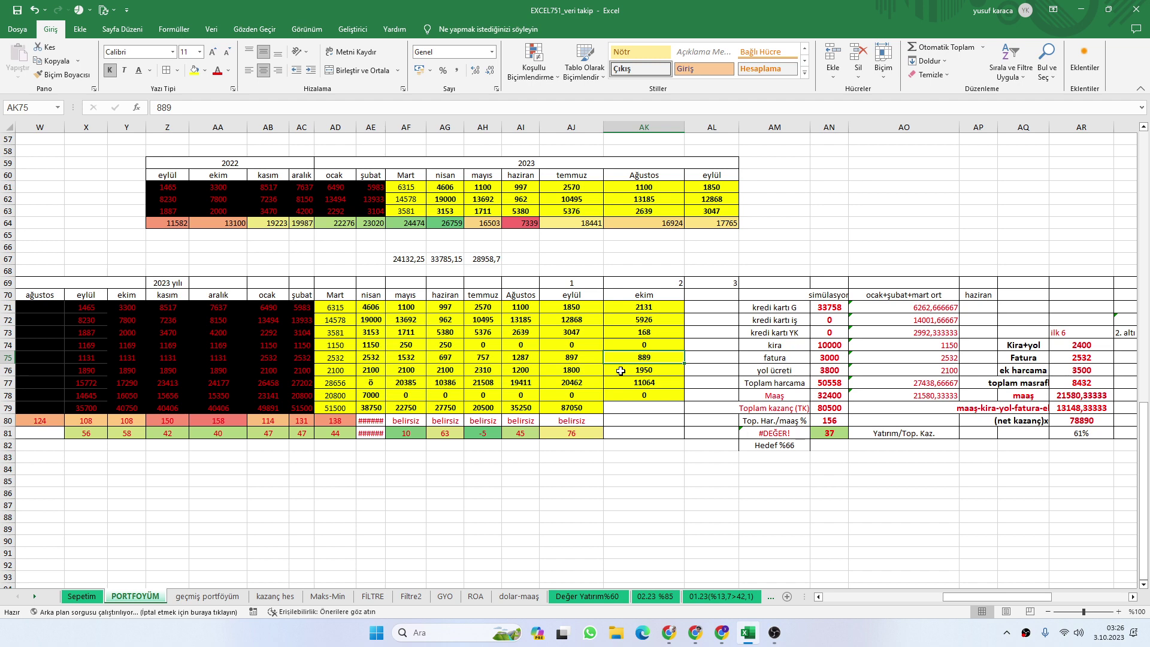
pyautogui.click(626, 368)
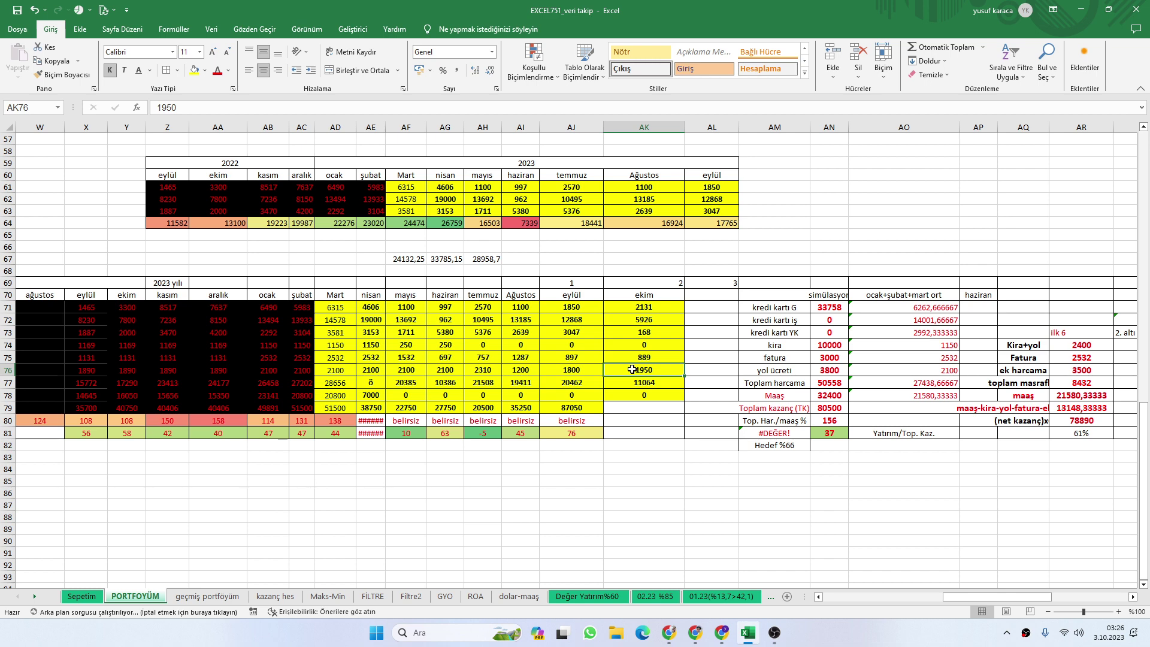
pyautogui.click(693, 373)
pyautogui.click(650, 384)
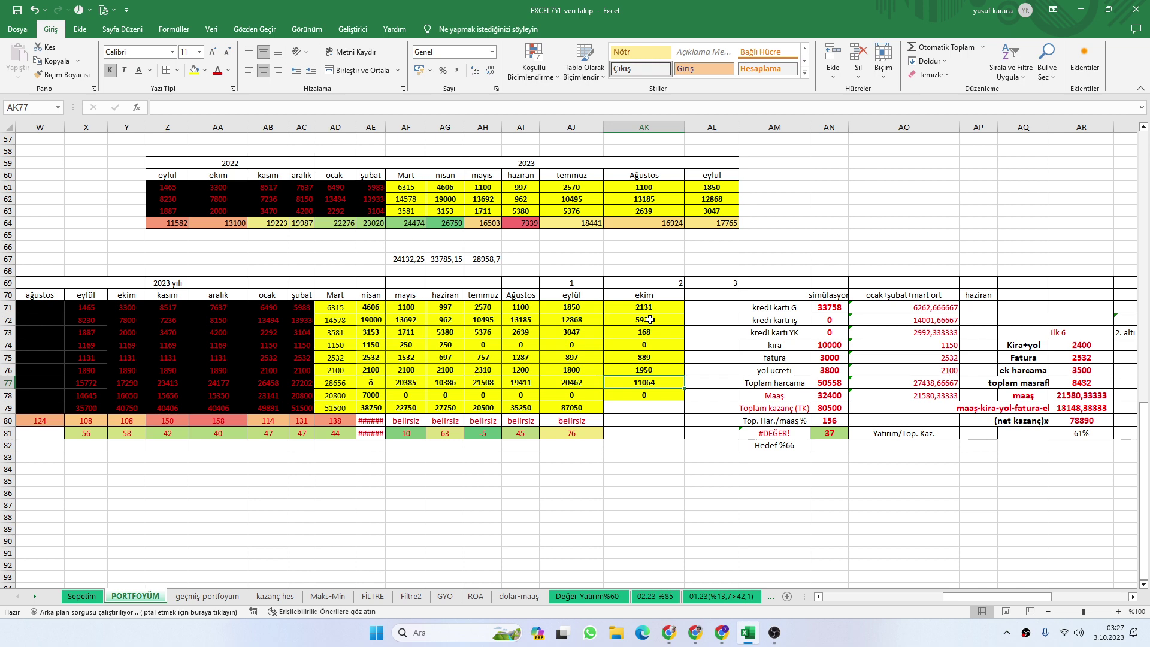
pyautogui.click(650, 320)
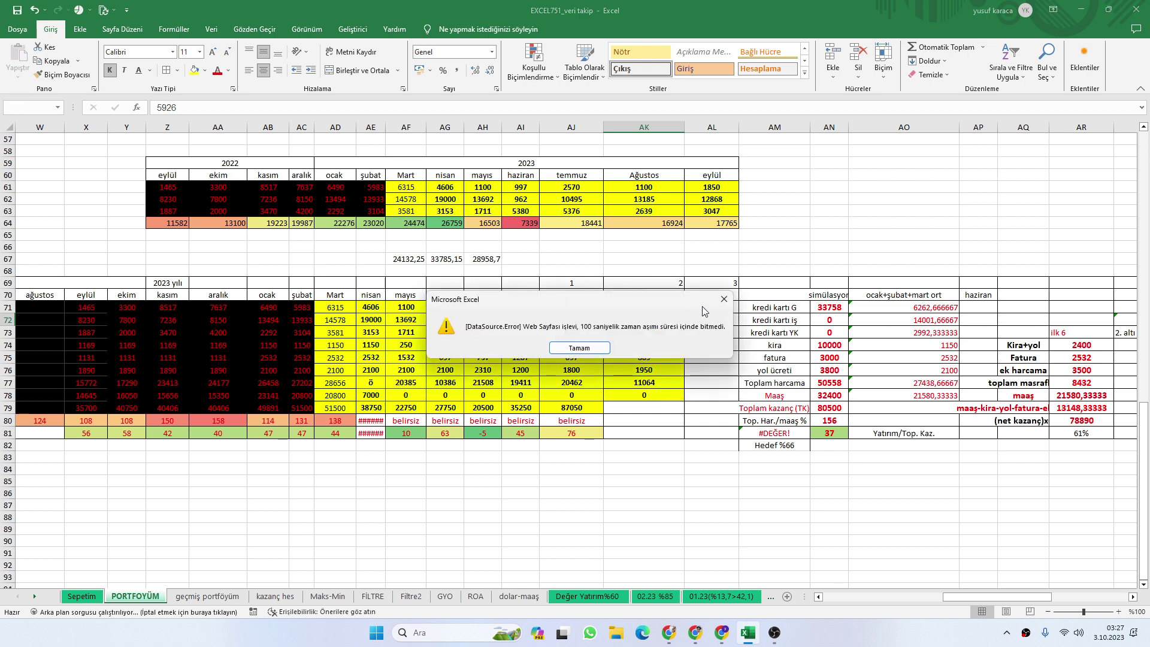
pyautogui.click(724, 299)
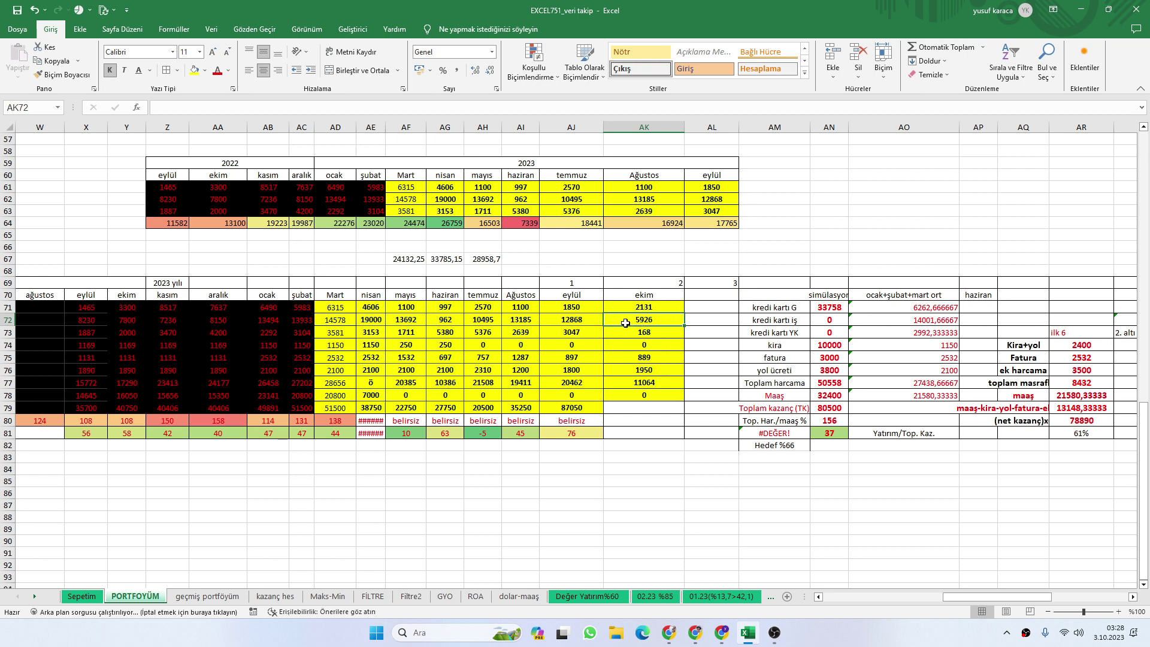
# Compare the monthly total spending, total earnings and row 81 investment percentages against the target in AM82
pyautogui.click(642, 381)
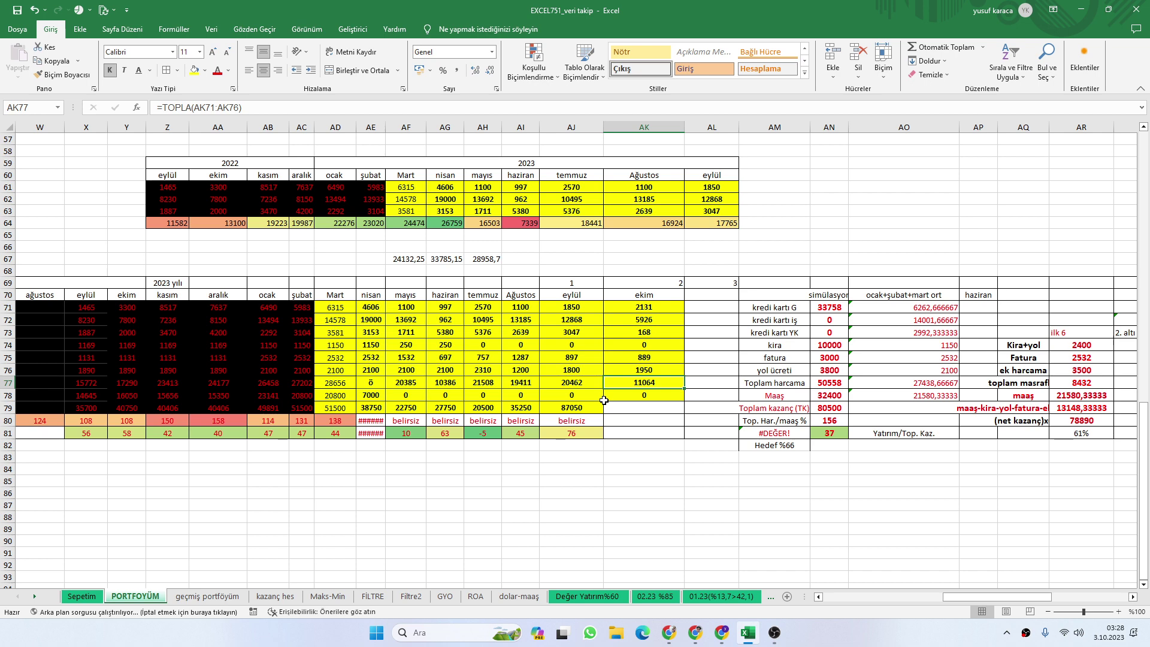
pyautogui.click(564, 384)
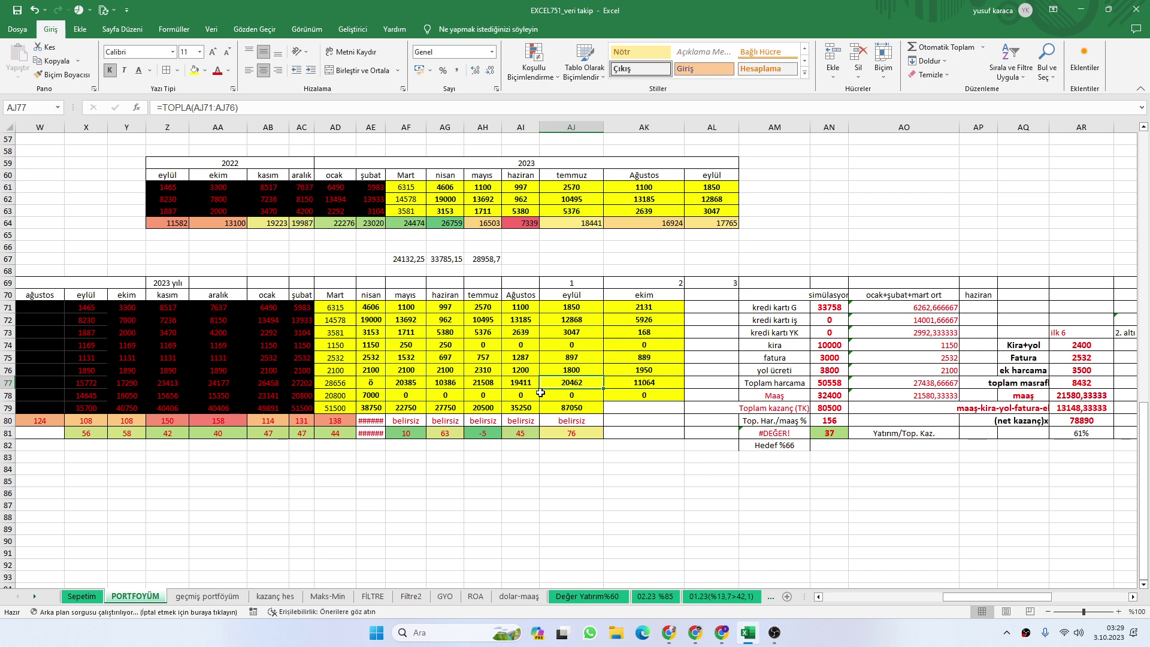
pyautogui.press('Left')
pyautogui.press('Left')
pyautogui.press('Left')
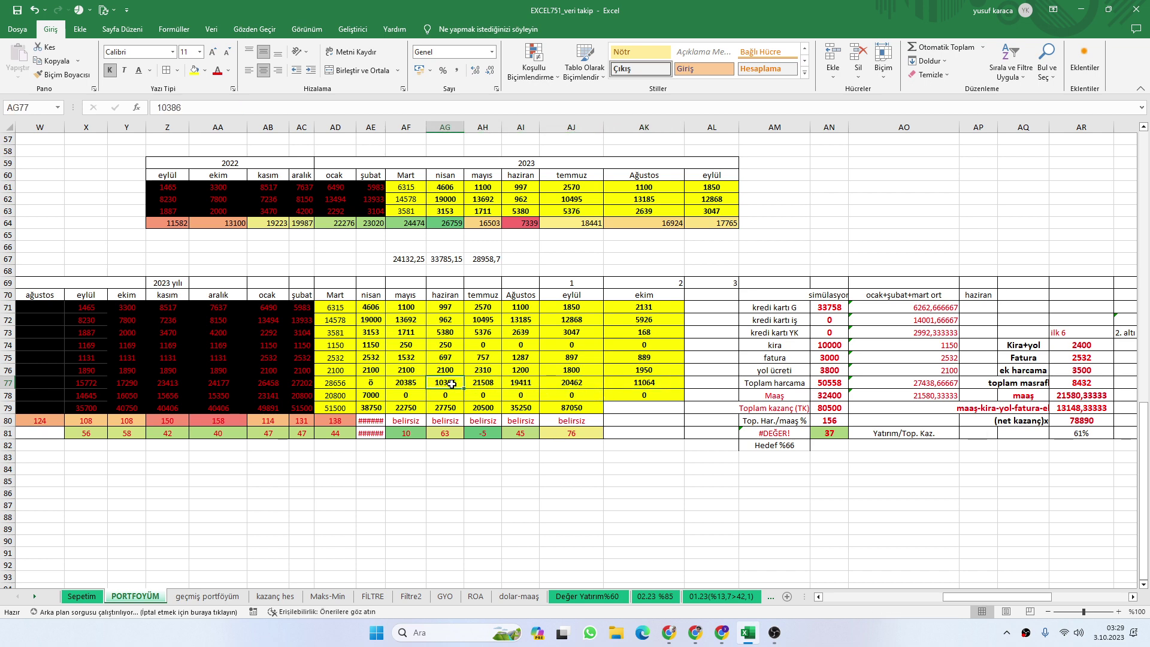
pyautogui.click(638, 380)
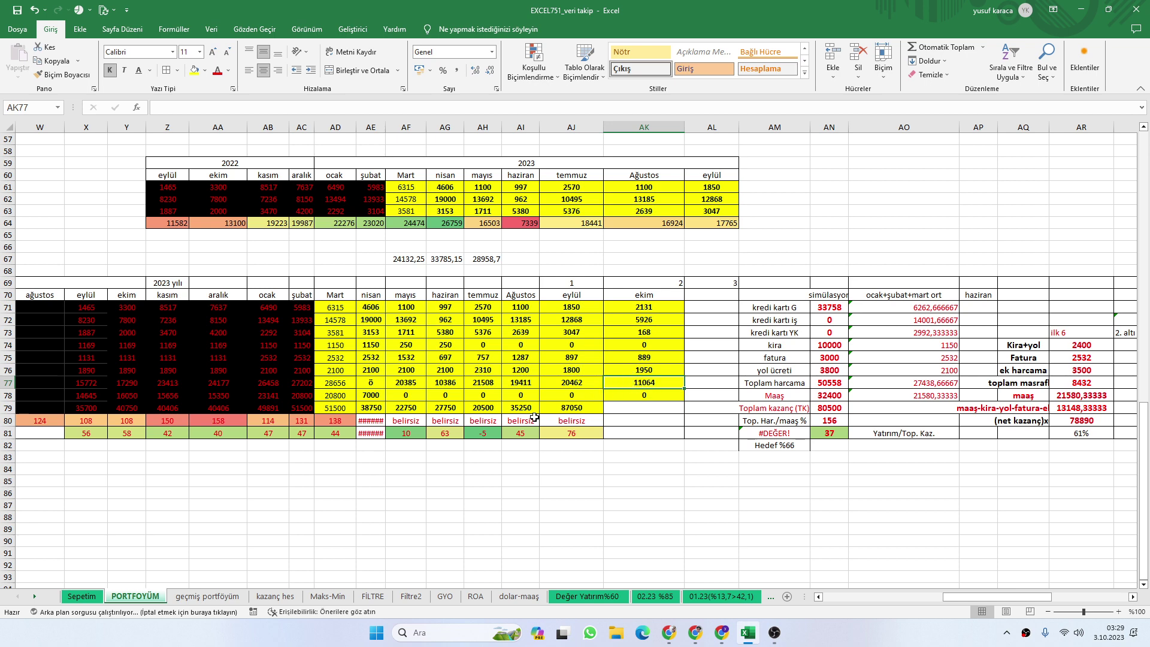
pyautogui.click(556, 408)
pyautogui.click(621, 408)
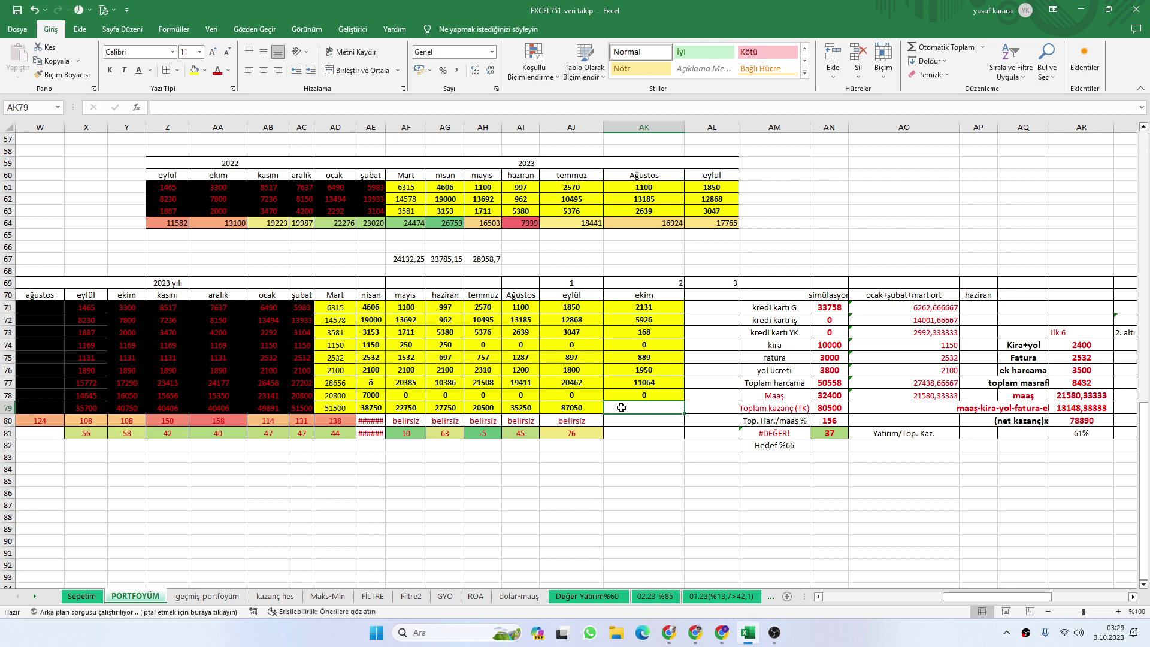
pyautogui.click(571, 435)
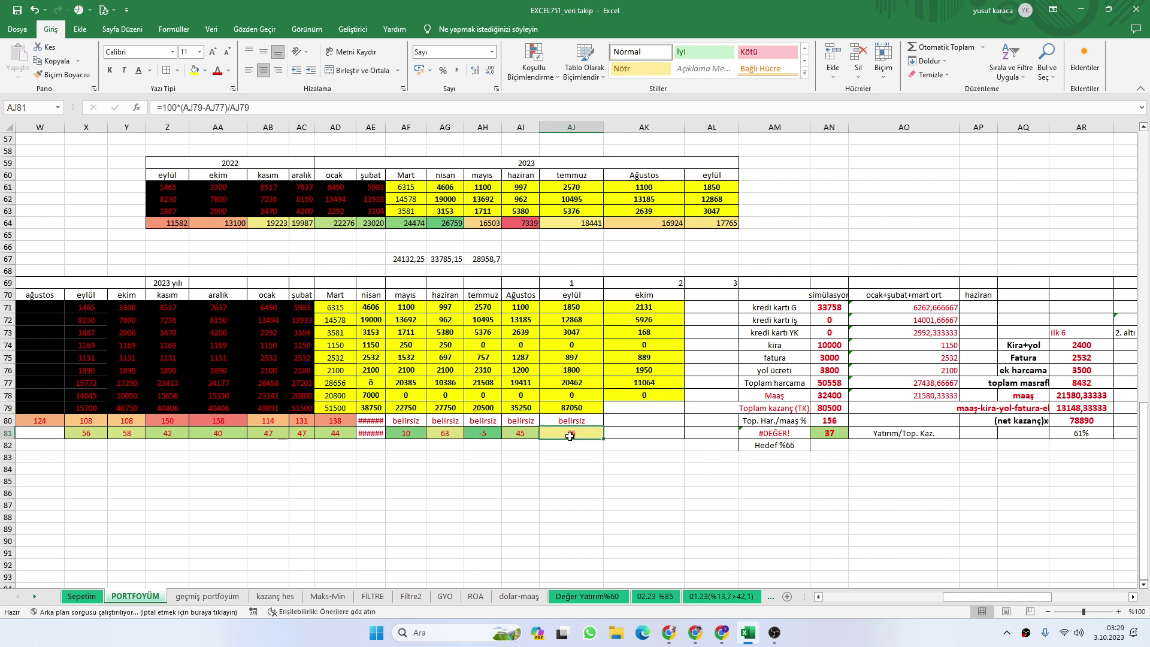
pyautogui.click(443, 436)
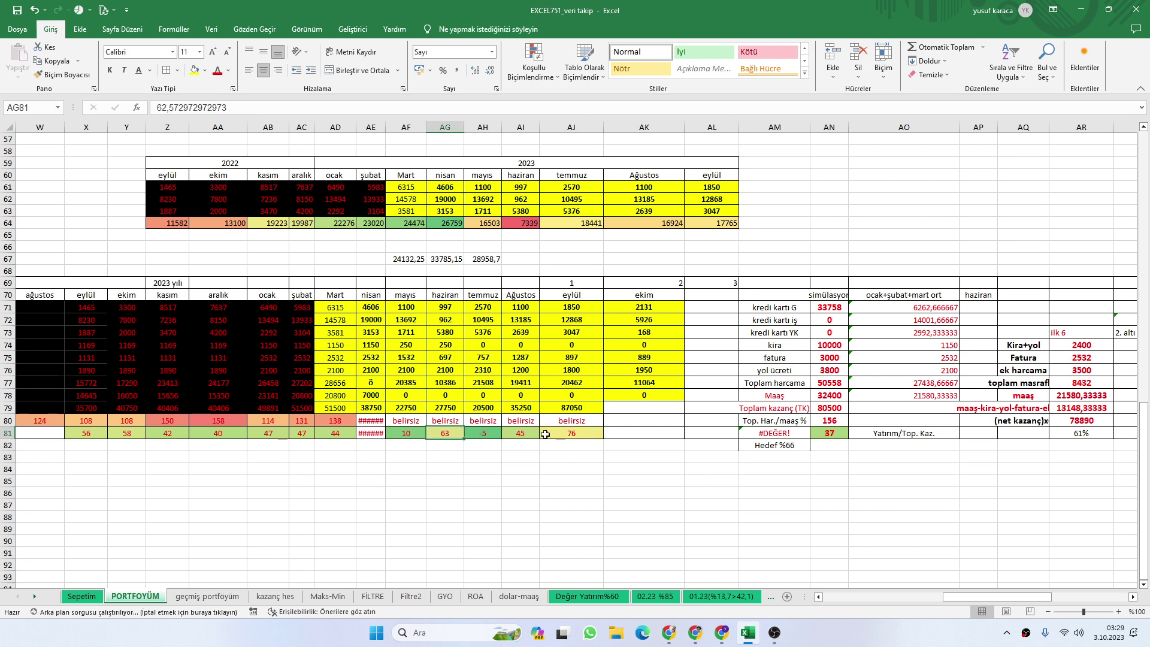
pyautogui.click(771, 445)
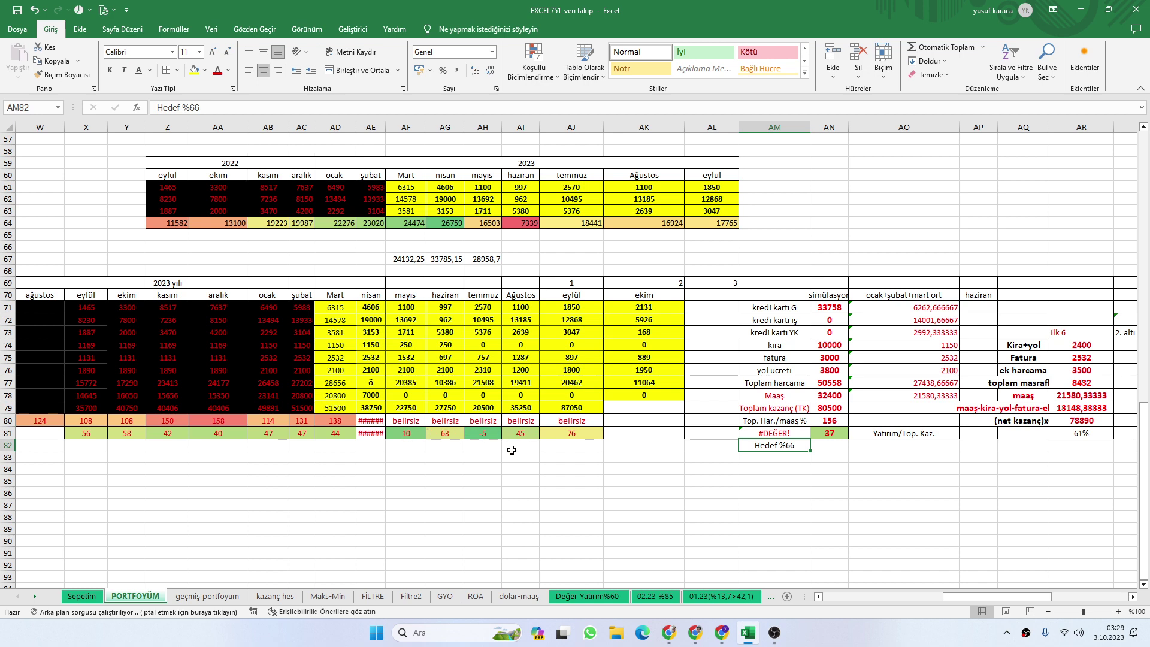
pyautogui.click(449, 435)
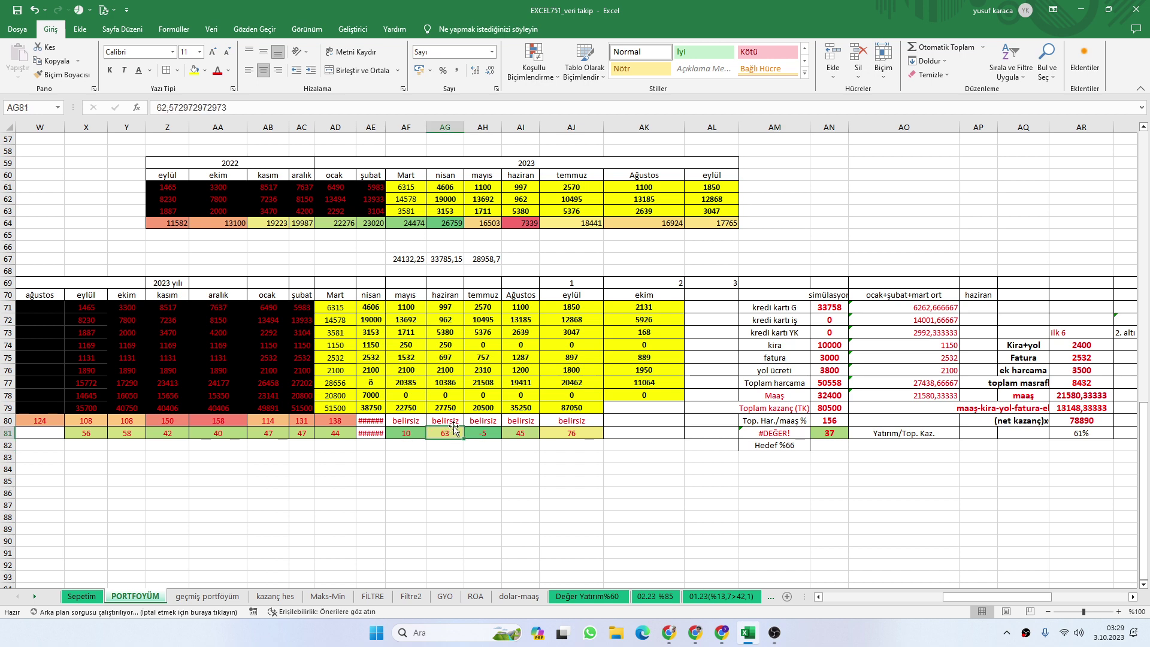
# Check the ekim salary, total spending and empty earnings and percentage cells, dismissing the data error, and recheck the row 69 numbering
pyautogui.click(636, 395)
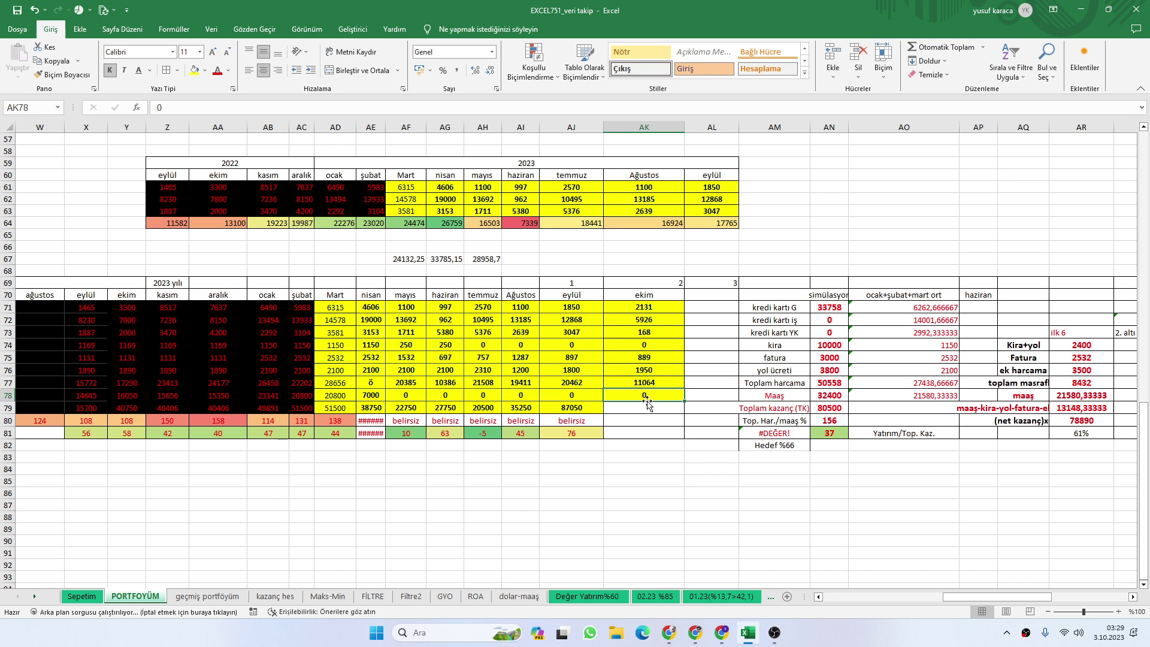
pyautogui.click(630, 408)
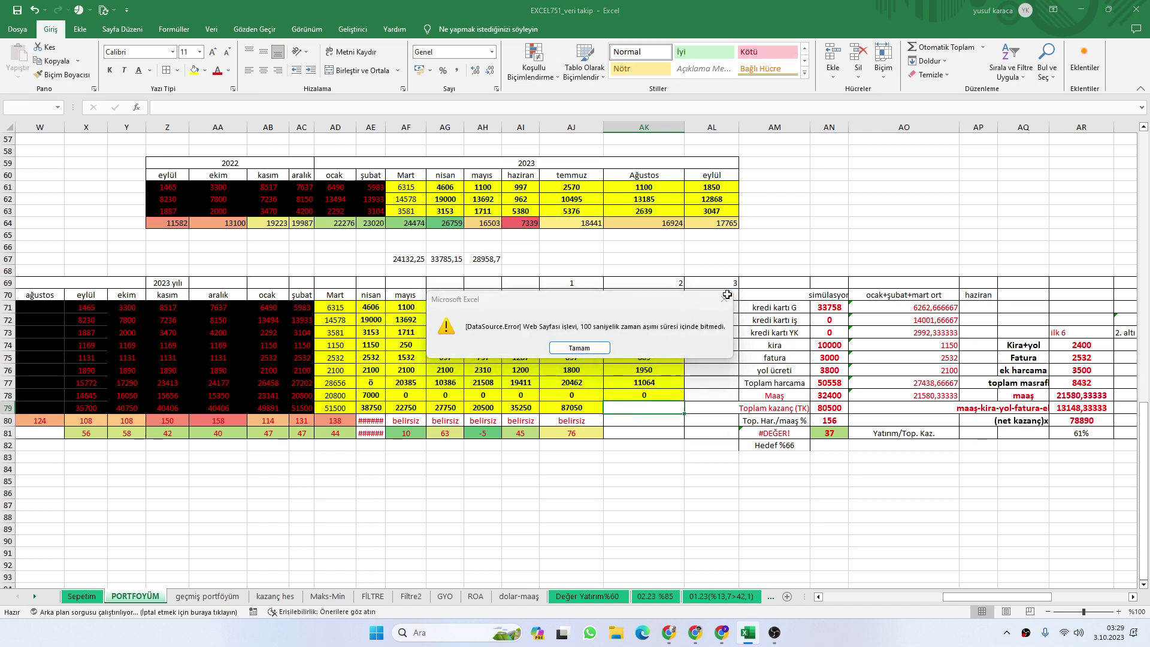
pyautogui.click(726, 296)
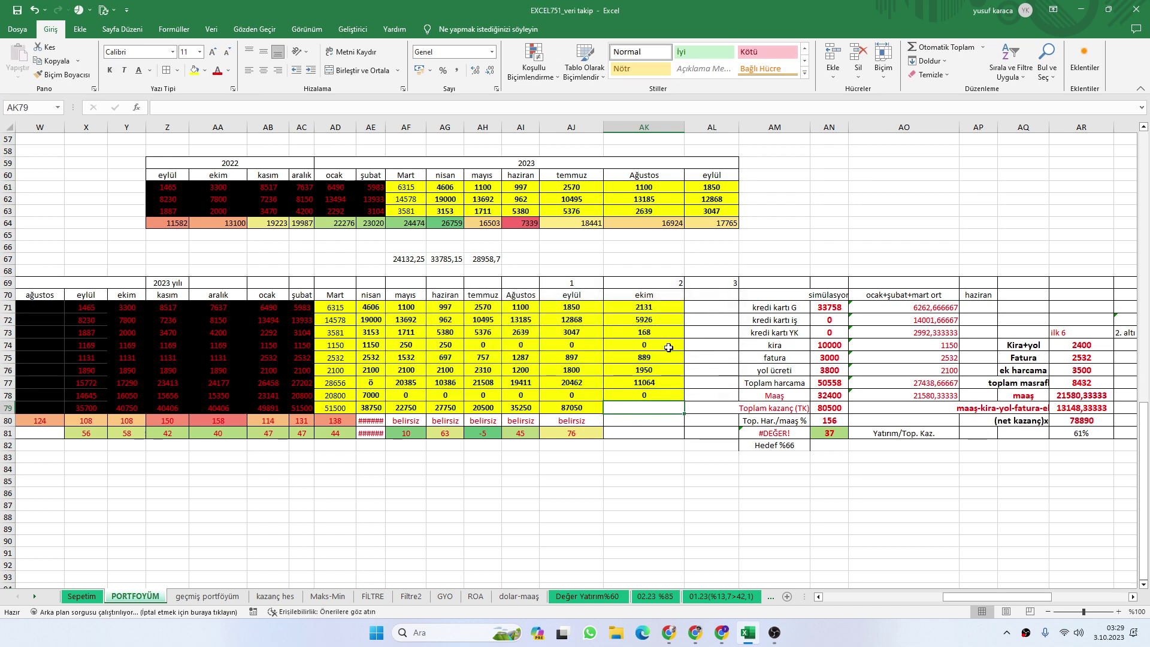
pyautogui.click(640, 382)
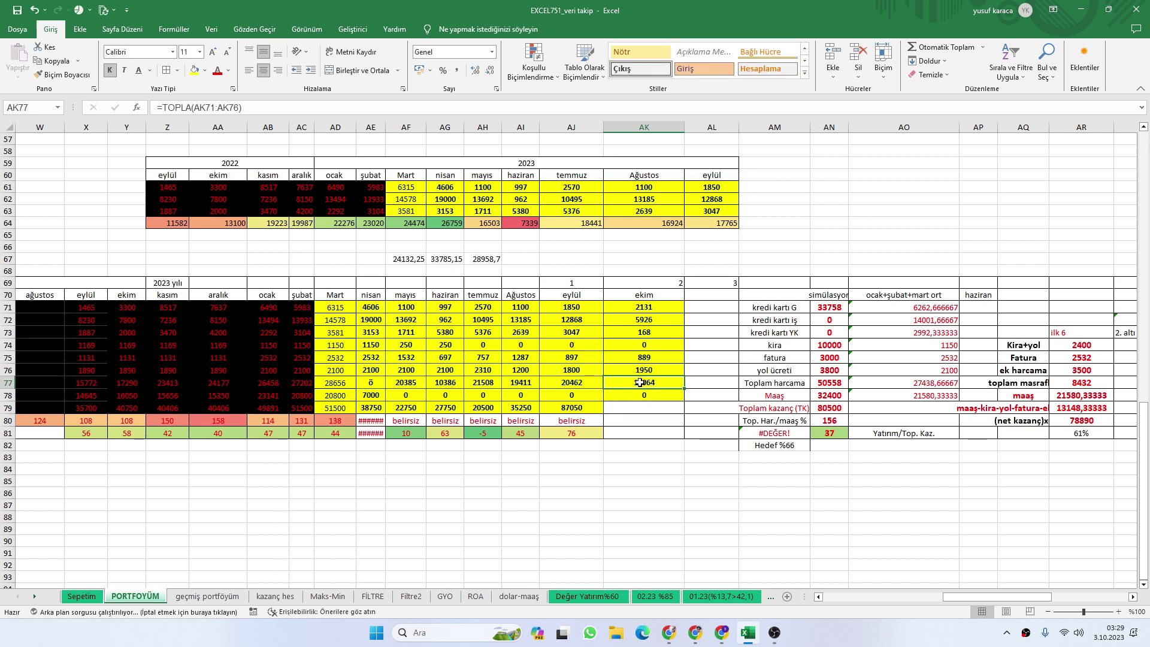
pyautogui.click(655, 436)
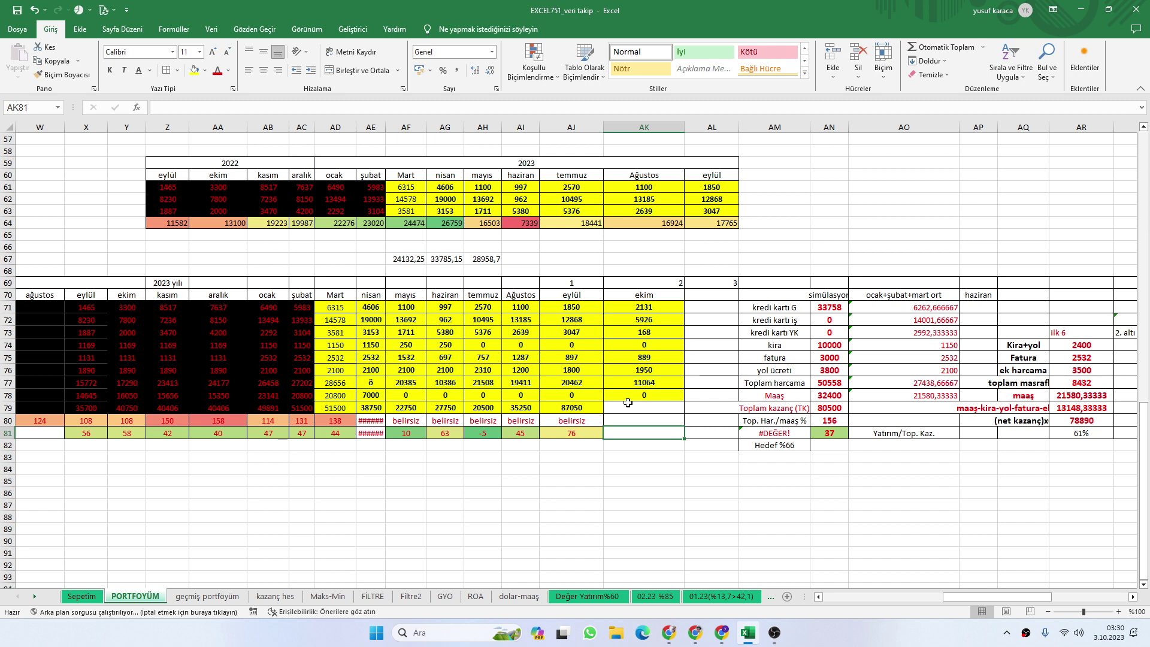
pyautogui.click(628, 402)
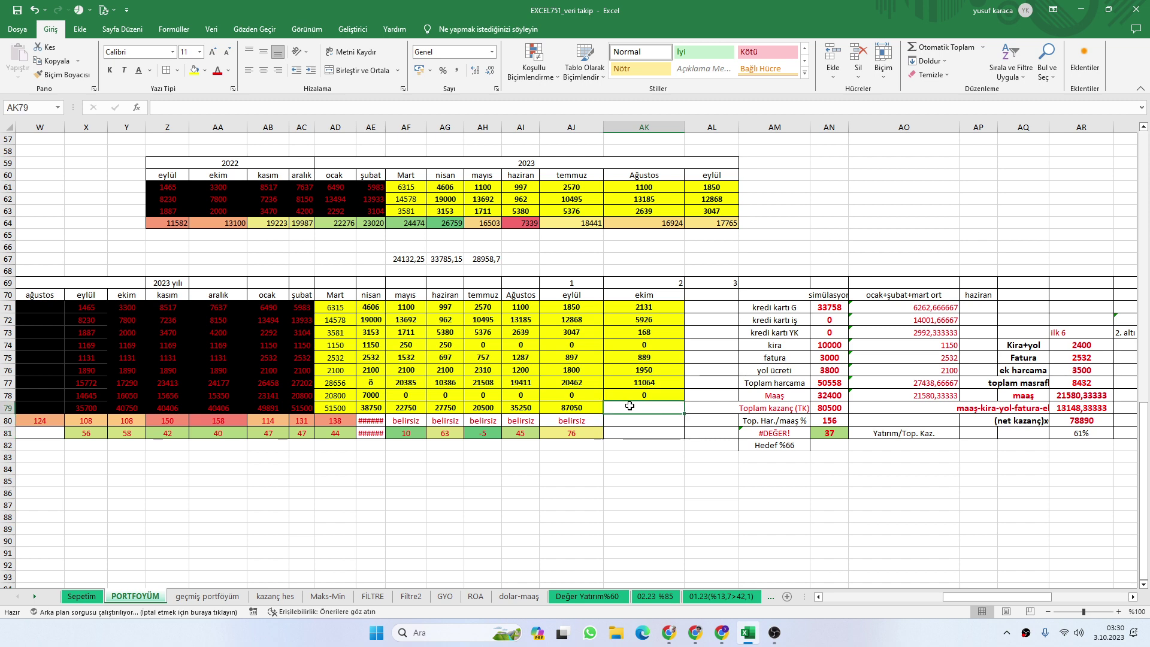
pyautogui.click(656, 277)
pyautogui.click(700, 282)
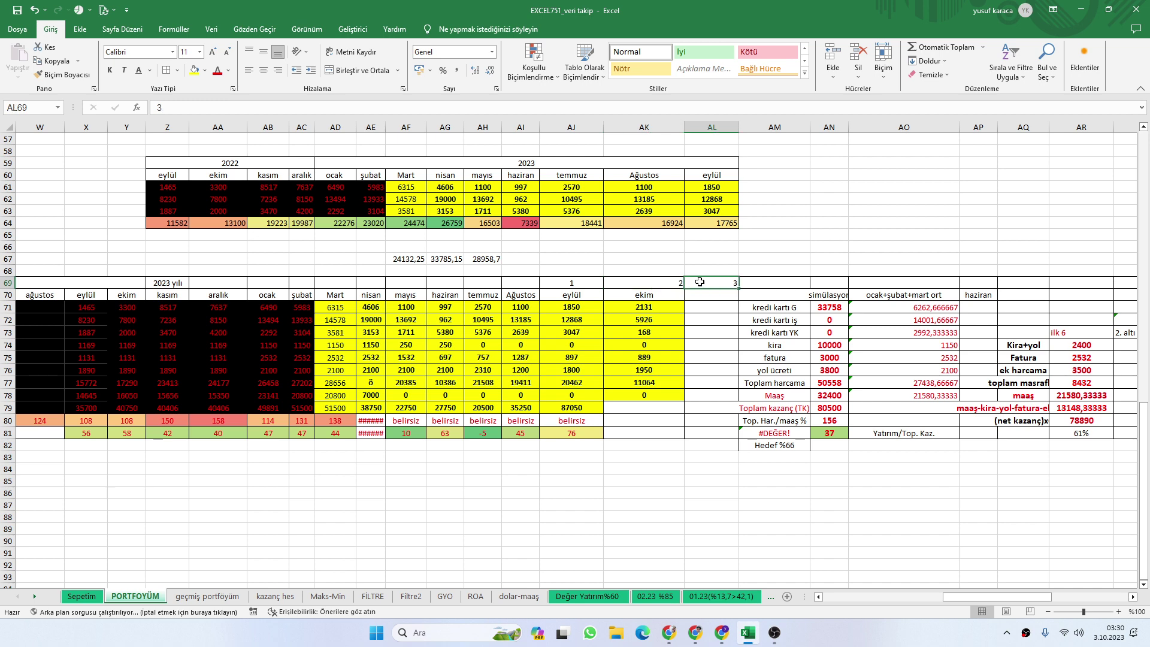